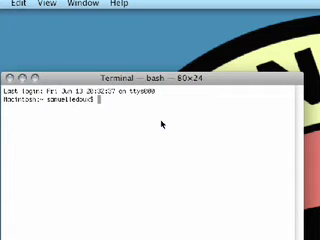
type("telnet towel.blinkenlights.nl")
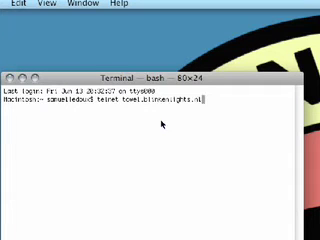
- Run 'telnet towel.blinkenlights.nl' to connect to the ASCII Star Wars server
key("Return")
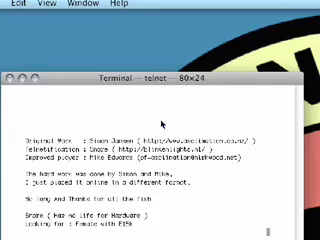